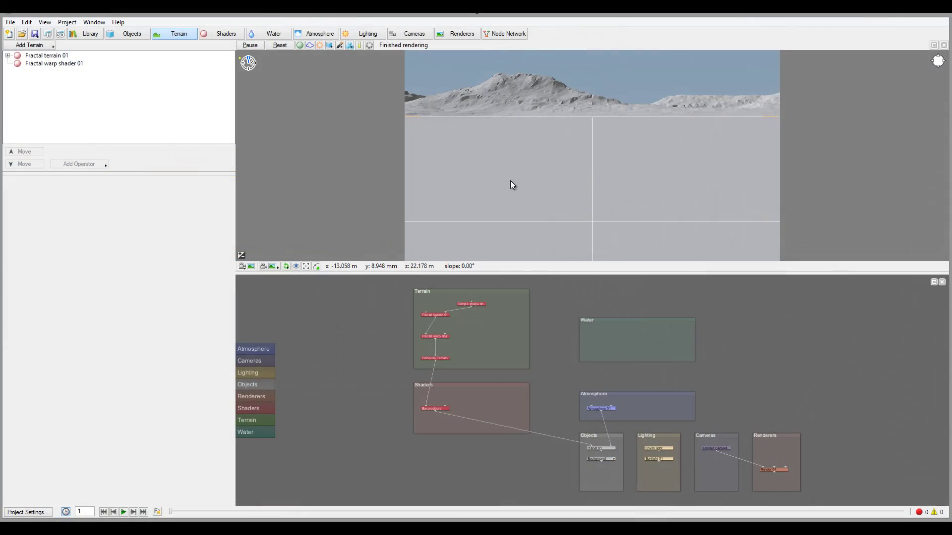
# Orbit the terrain preview and bring up the empty Water objects section
pyautogui.moveTo(488, 152); pyautogui.dragTo(525, 155)
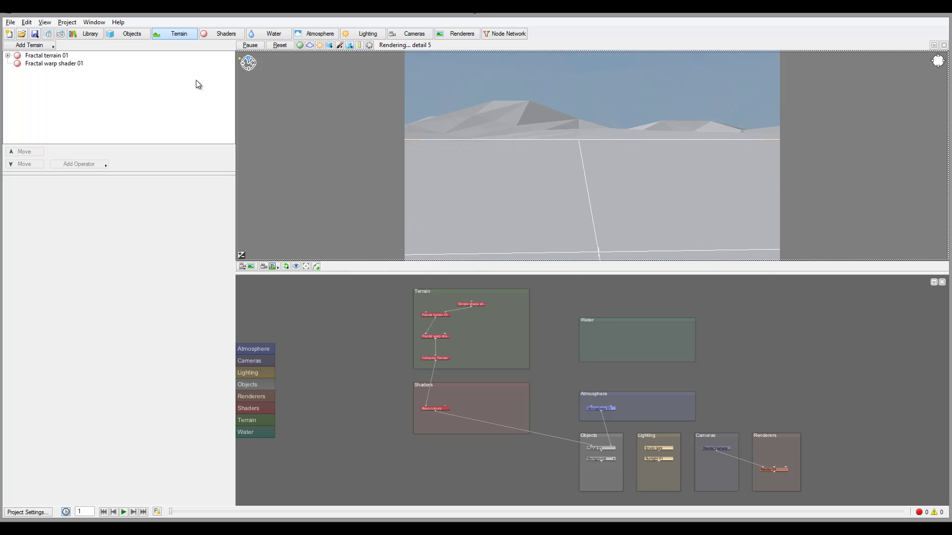
pyautogui.click(272, 35)
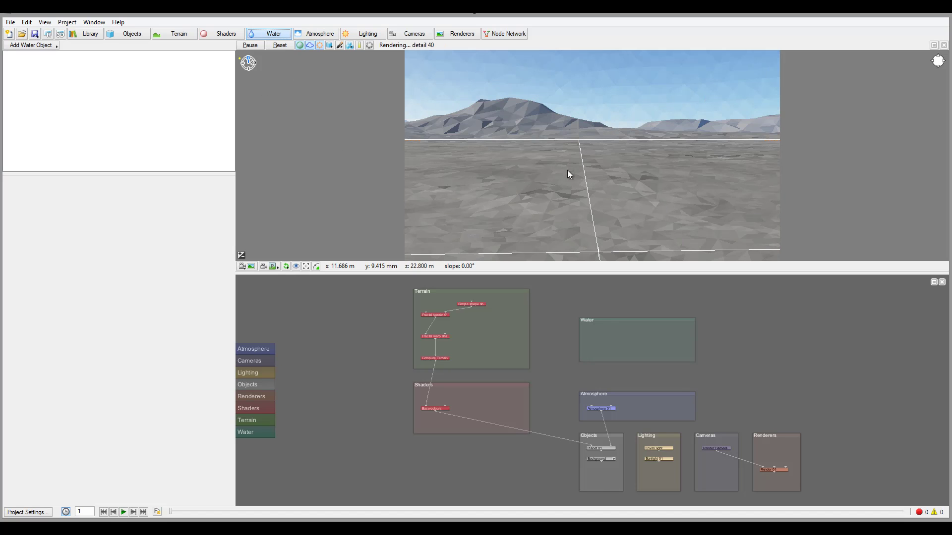
# Add a Lake water object, Lake 01, at water level 1, then deselect it
pyautogui.click(44, 45)
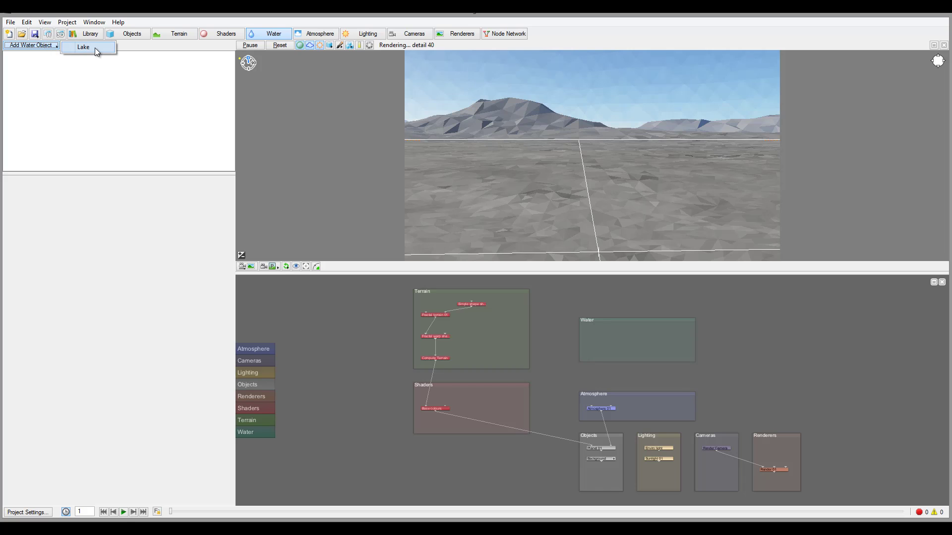
pyautogui.click(95, 48)
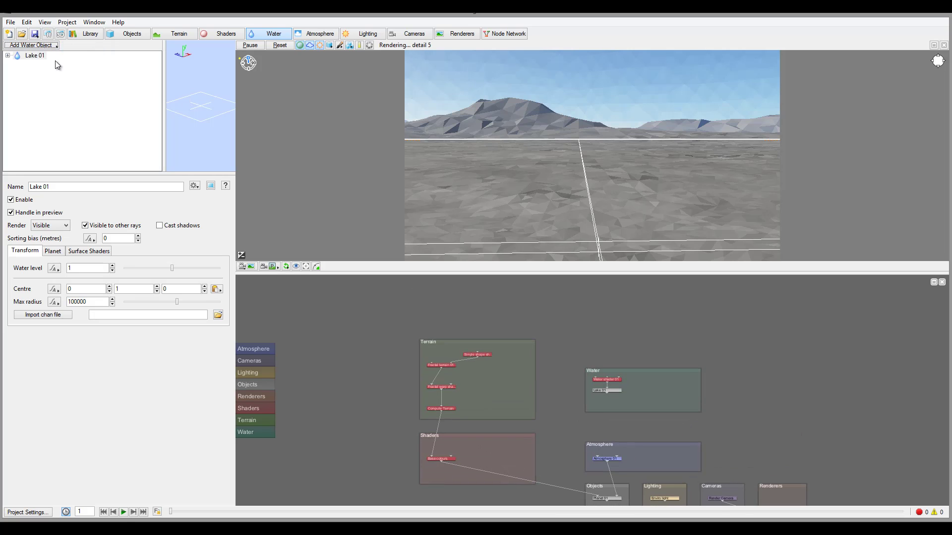
pyautogui.click(38, 57)
pyautogui.click(427, 141)
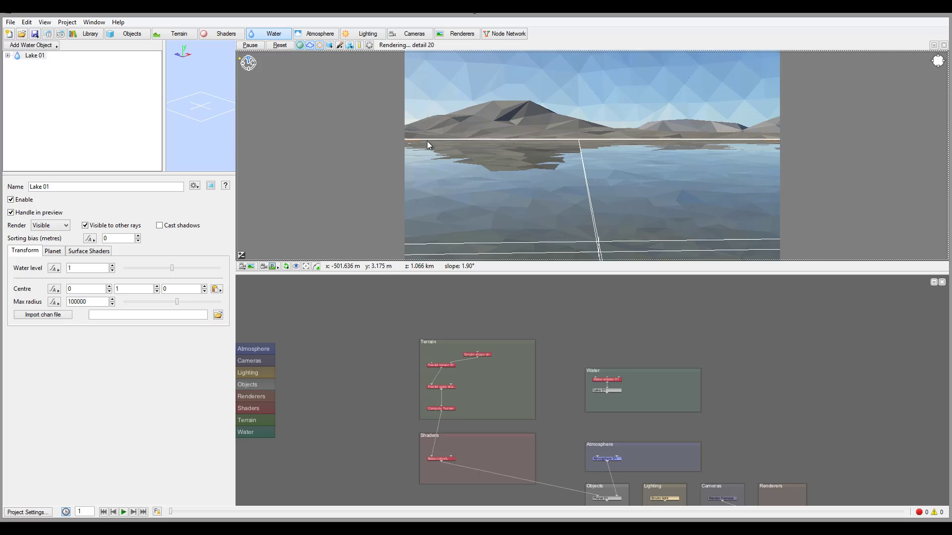
# Zoom and swing the preview camera to look down over Lake 01
pyautogui.scroll(-3, 537, 171)
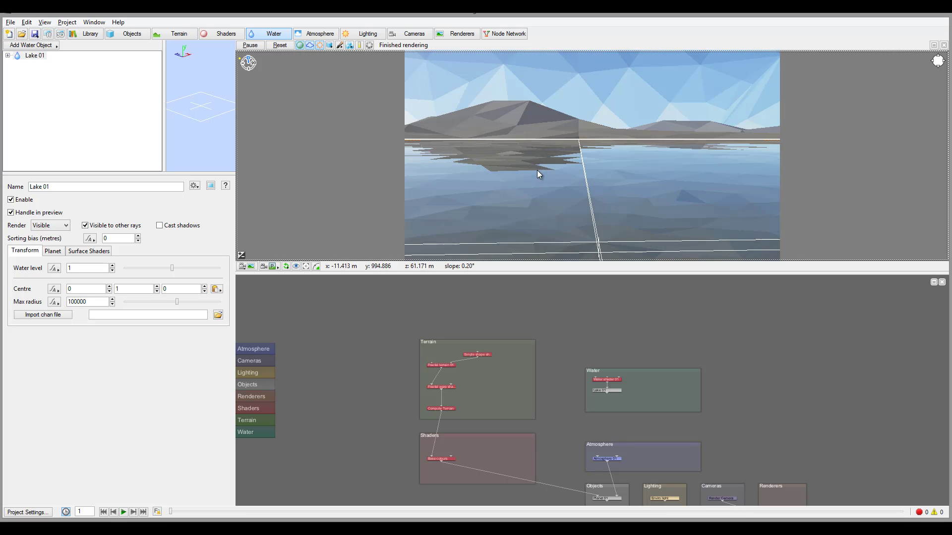
pyautogui.scroll(-10, 534, 198)
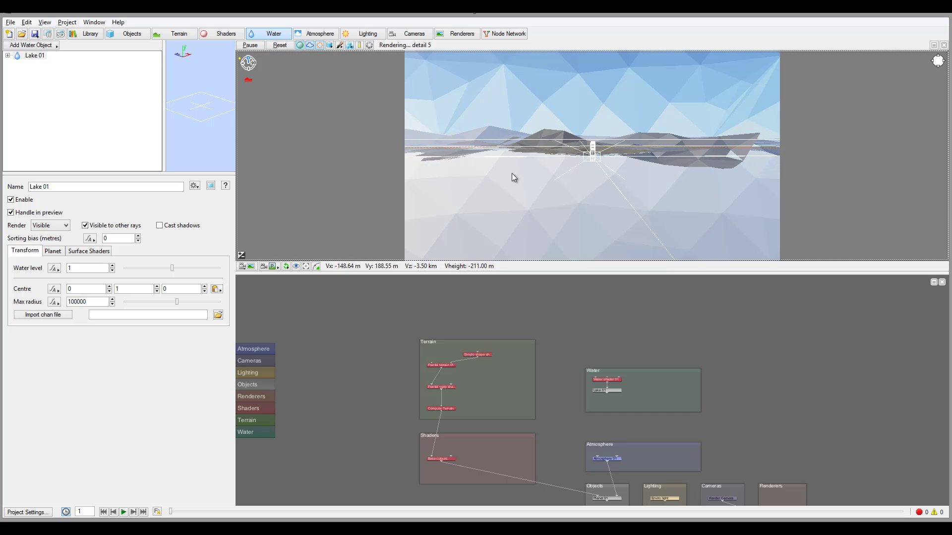
pyautogui.moveTo(614, 171); pyautogui.dragTo(617, 145)
pyautogui.scroll(-5, 548, 174)
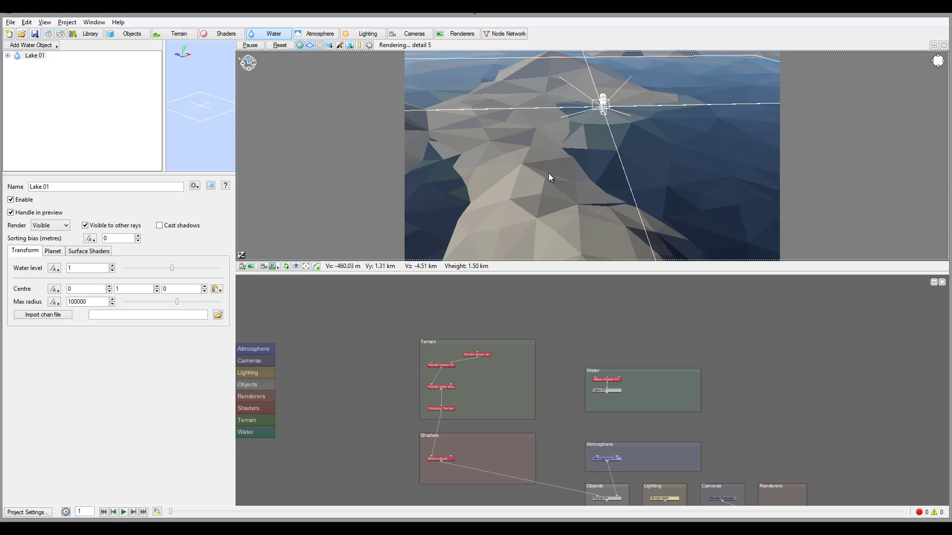
pyautogui.scroll(-3, 659, 149)
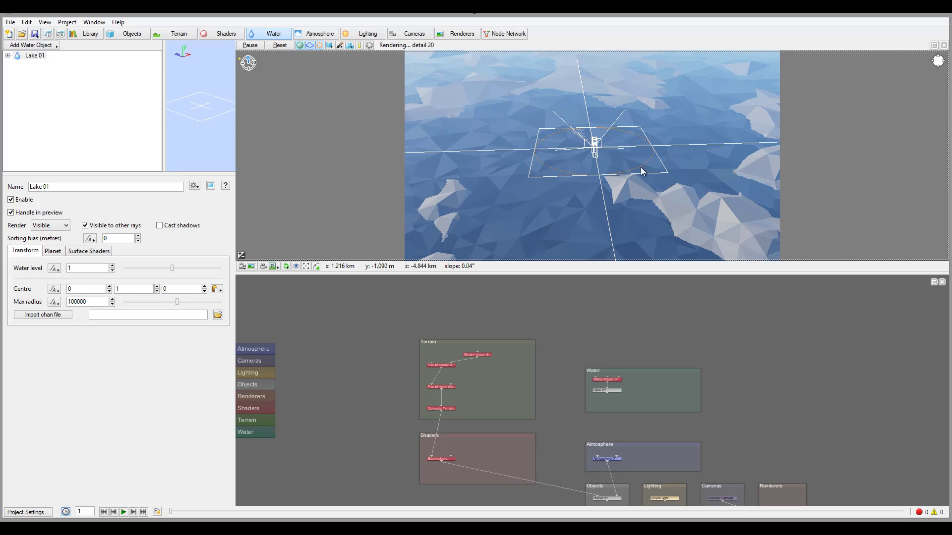
pyautogui.scroll(-4, 647, 162)
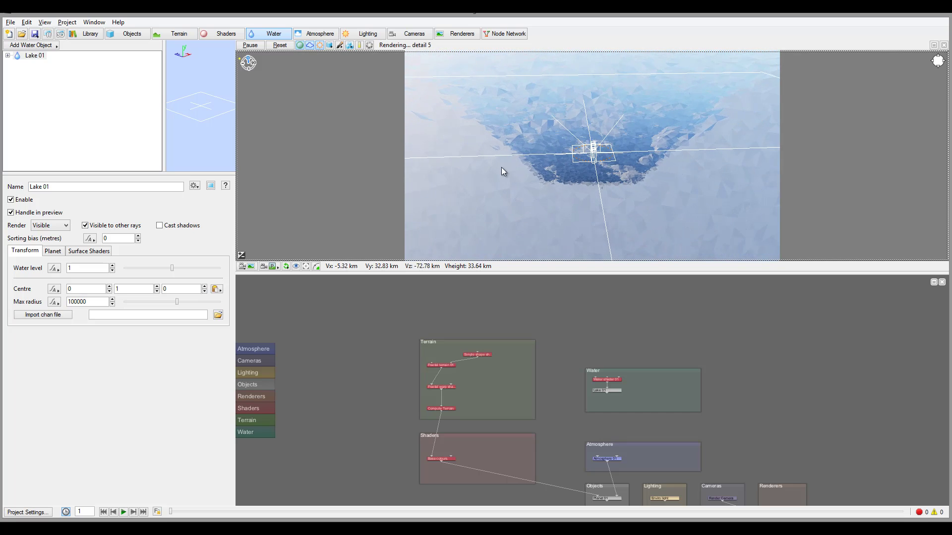
pyautogui.scroll(5, 603, 124)
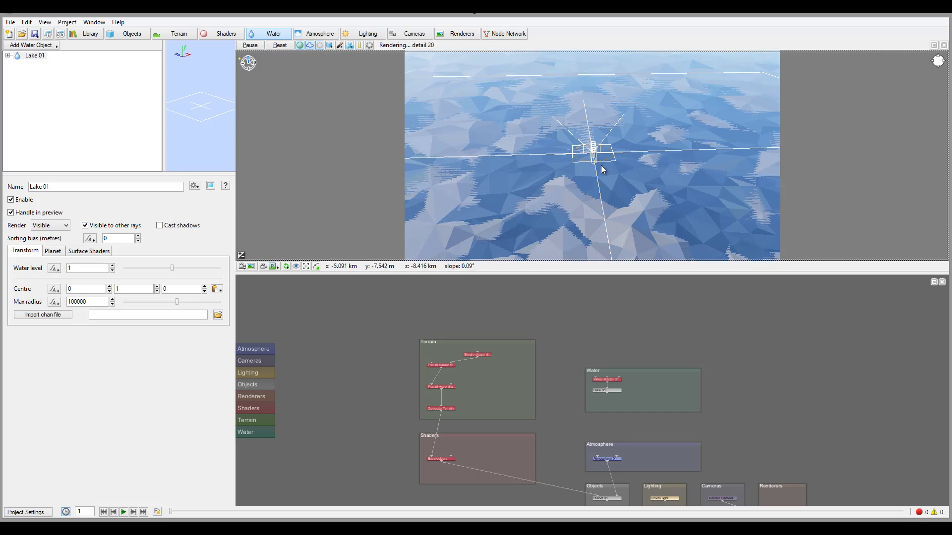
pyautogui.scroll(3, 600, 156)
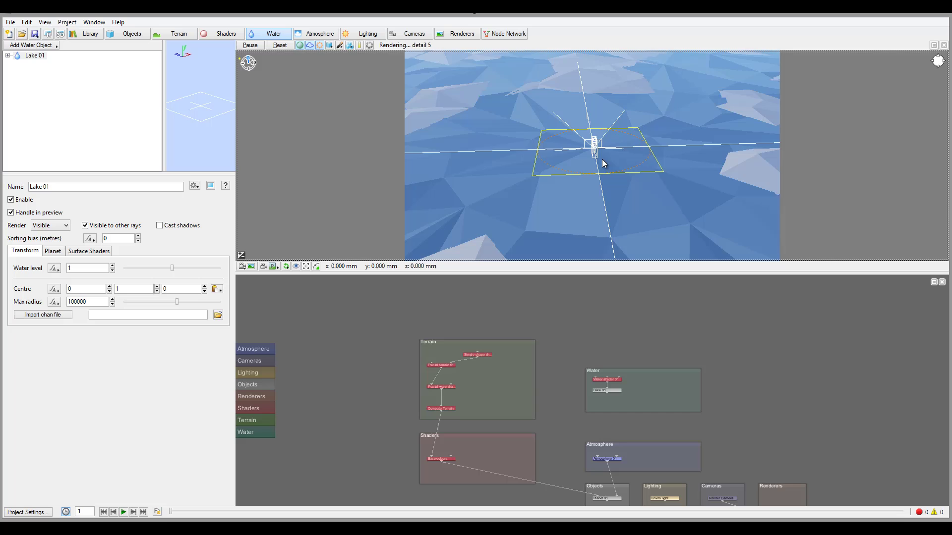
pyautogui.scroll(3, 632, 133)
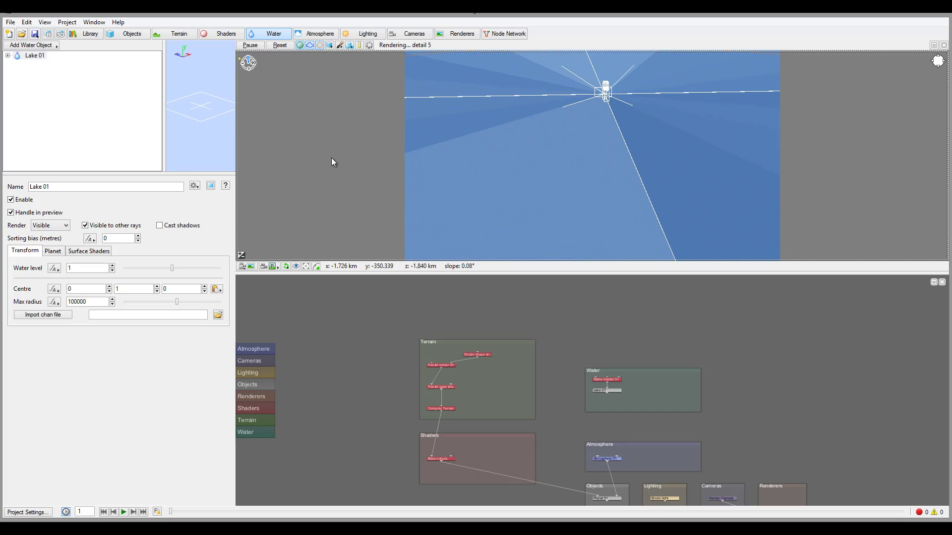
# Reset the preview camera, tilt it toward the water, and expand Lake 01's Planet 01 and Water shader 01
pyautogui.click(279, 45)
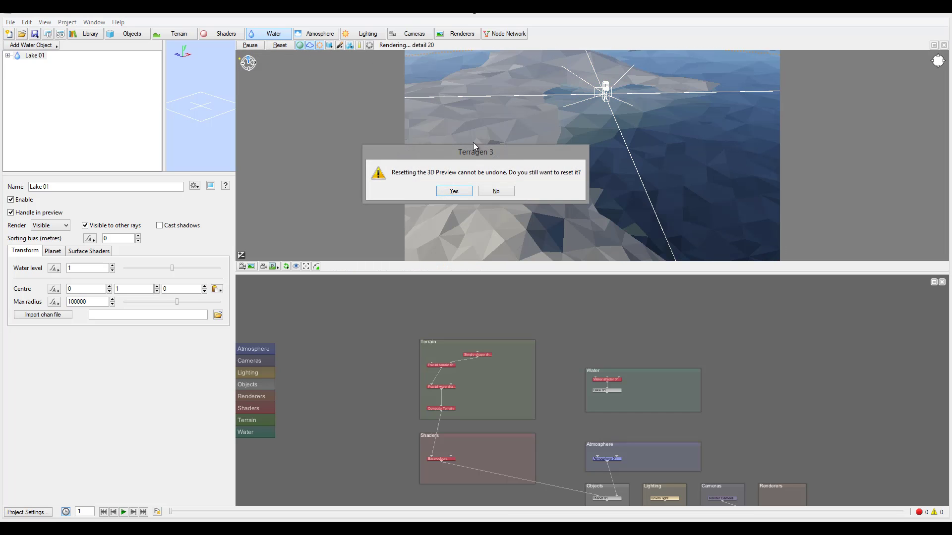
pyautogui.click(454, 192)
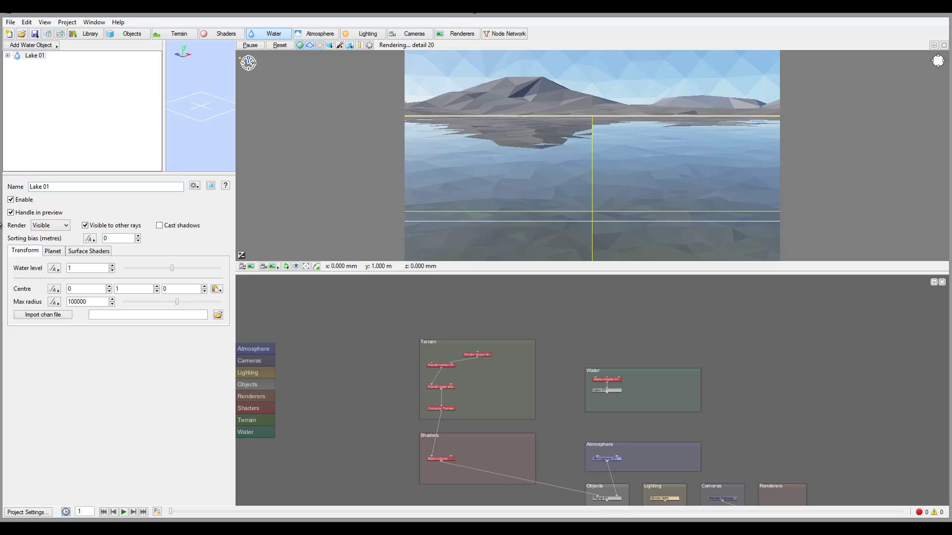
pyautogui.click(43, 57)
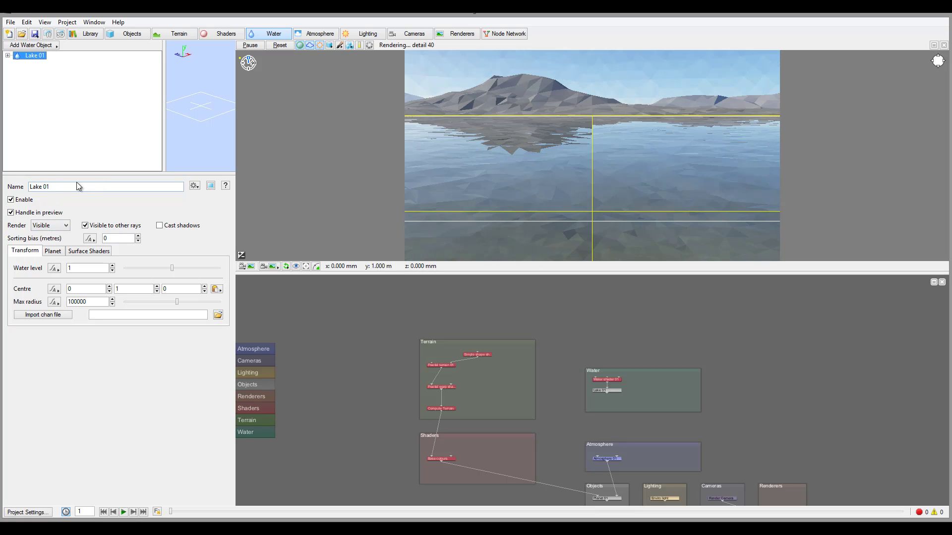
pyautogui.click(11, 199)
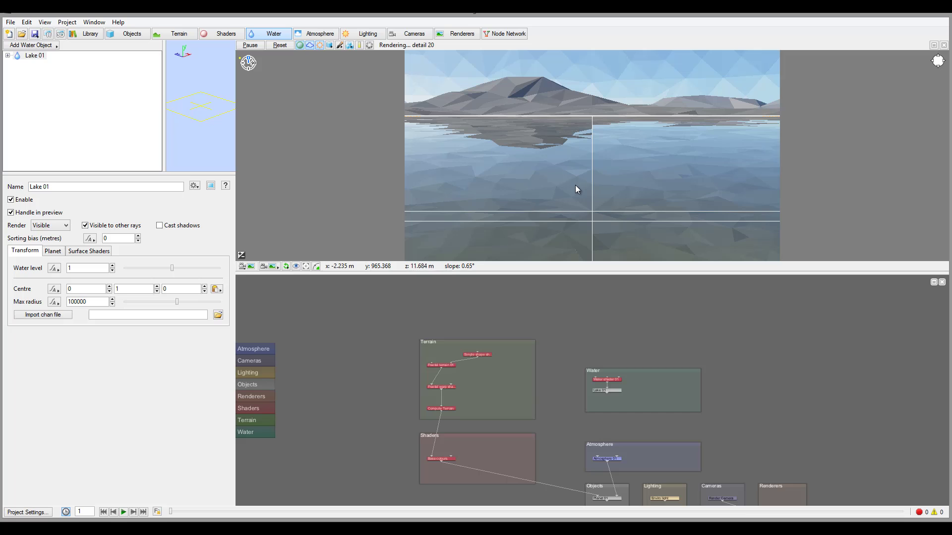
pyautogui.moveTo(510, 162); pyautogui.dragTo(524, 199, button='right')
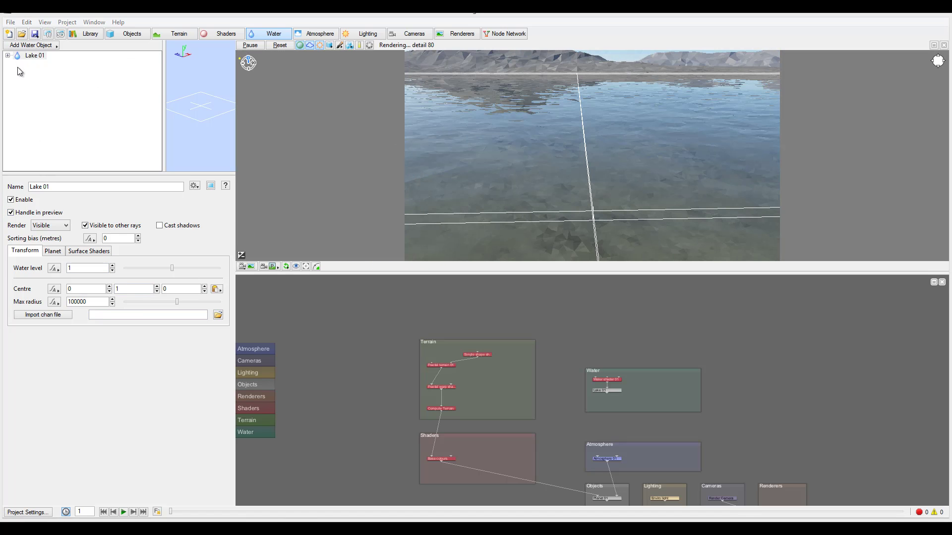
pyautogui.click(8, 55)
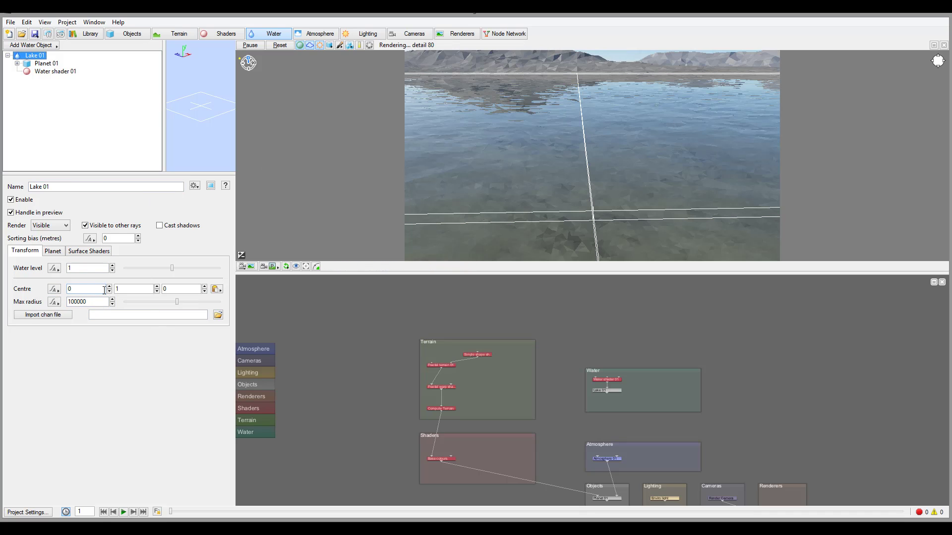
# Check Lake 01's planet settings, then view its surface shader, Water shader 01
pyautogui.click(54, 253)
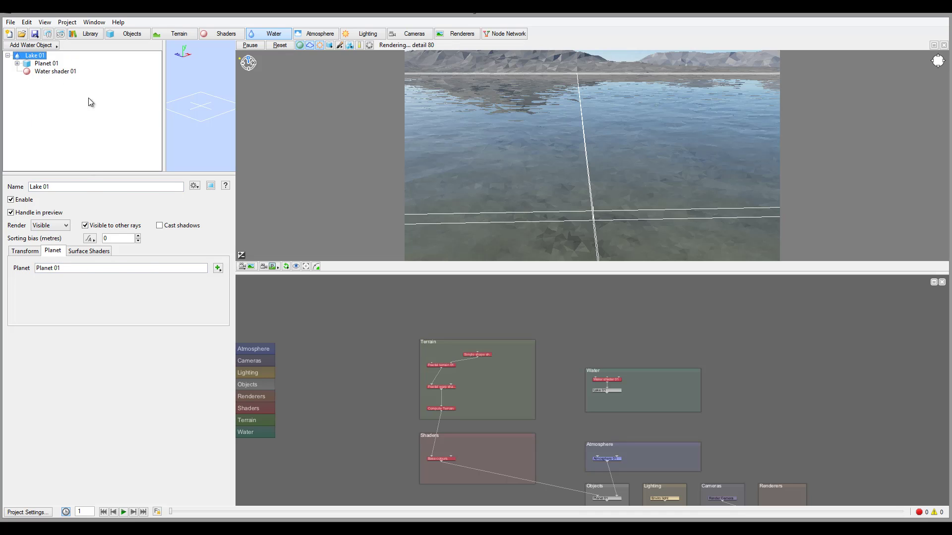
pyautogui.click(218, 268)
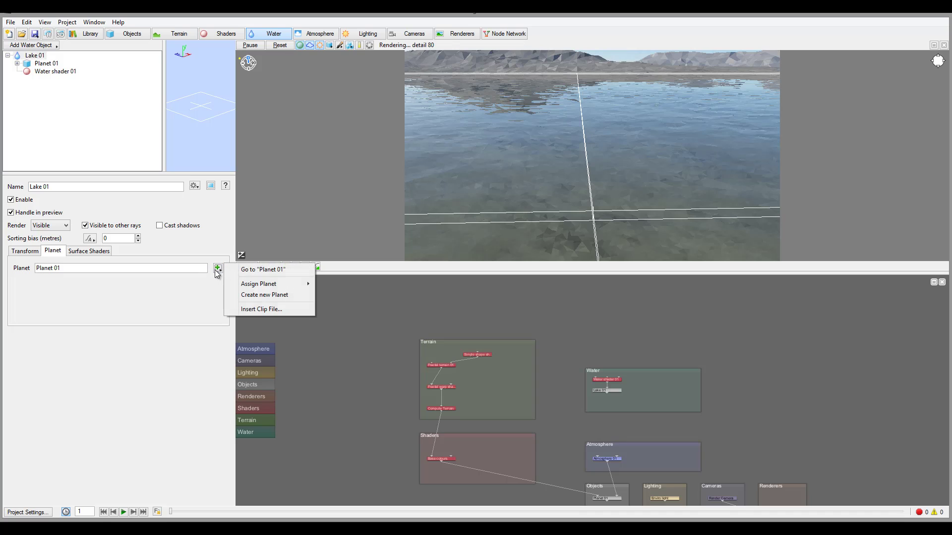
pyautogui.click(165, 301)
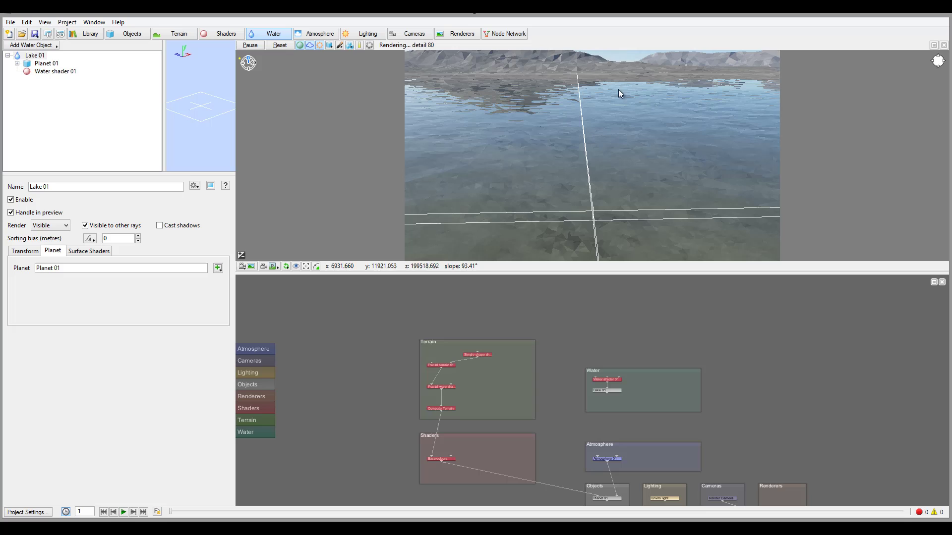
pyautogui.click(99, 251)
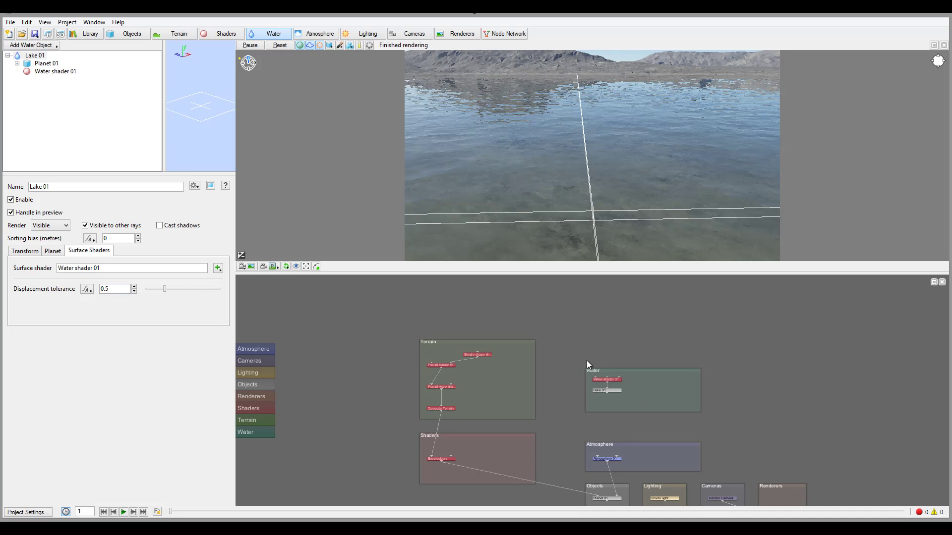
# Open Water shader 01's settings and raise wave Roughness to 0.119543
pyautogui.click(606, 378)
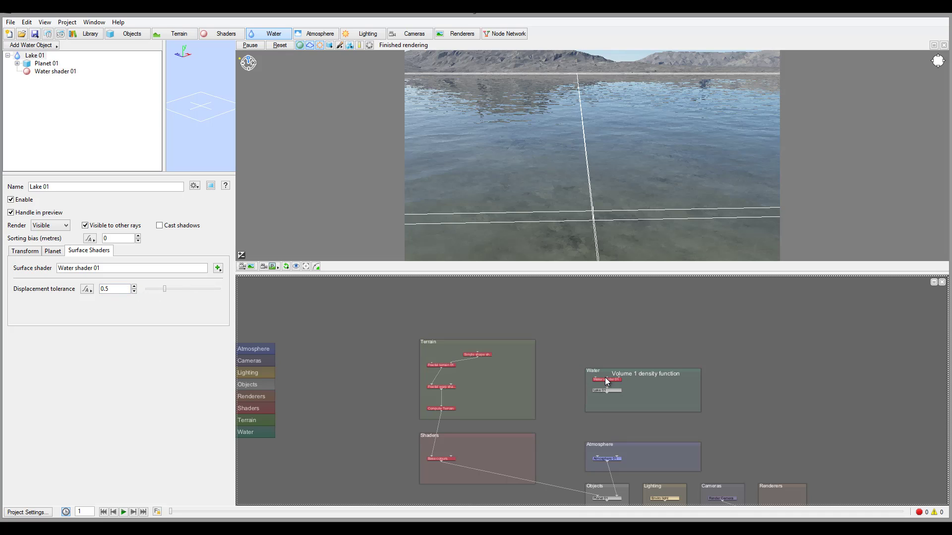
pyautogui.doubleClick(608, 379)
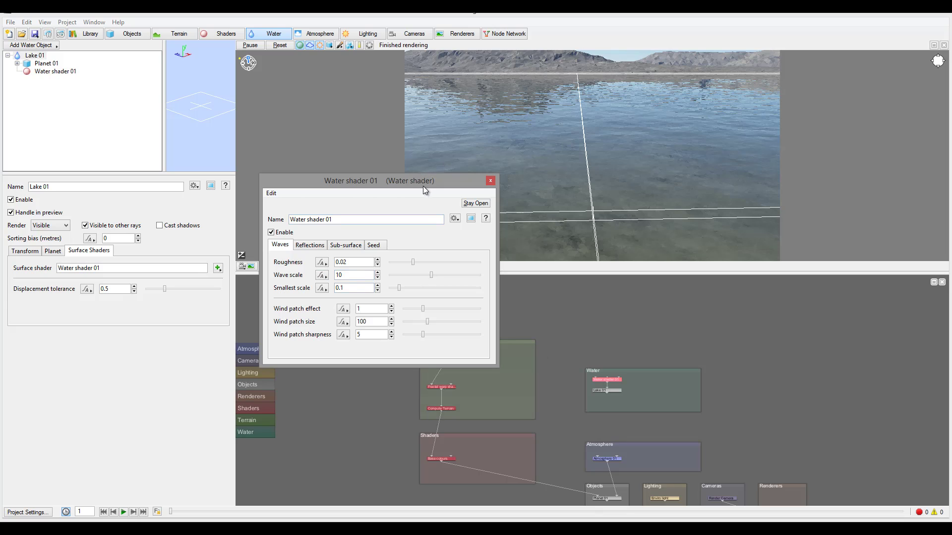
pyautogui.moveTo(424, 186); pyautogui.dragTo(298, 121)
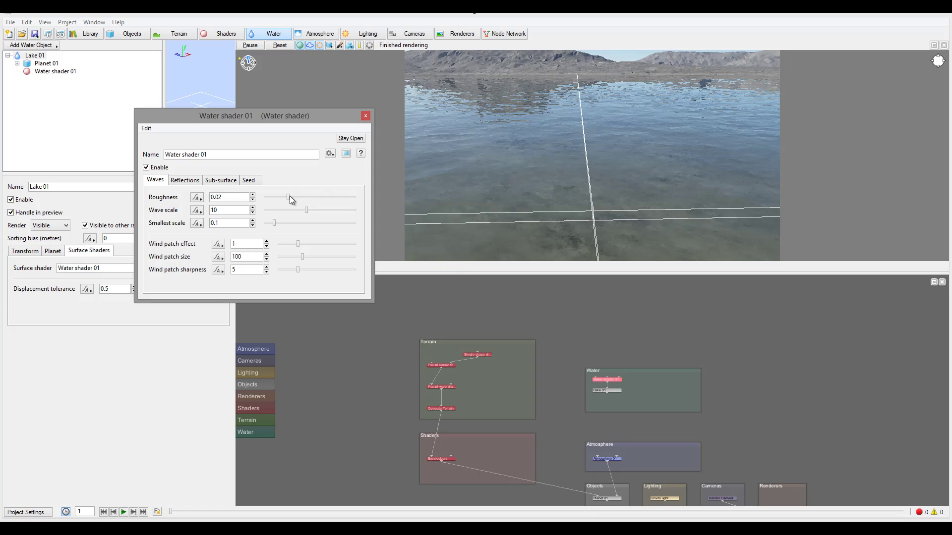
pyautogui.moveTo(305, 197); pyautogui.dragTo(321, 197)
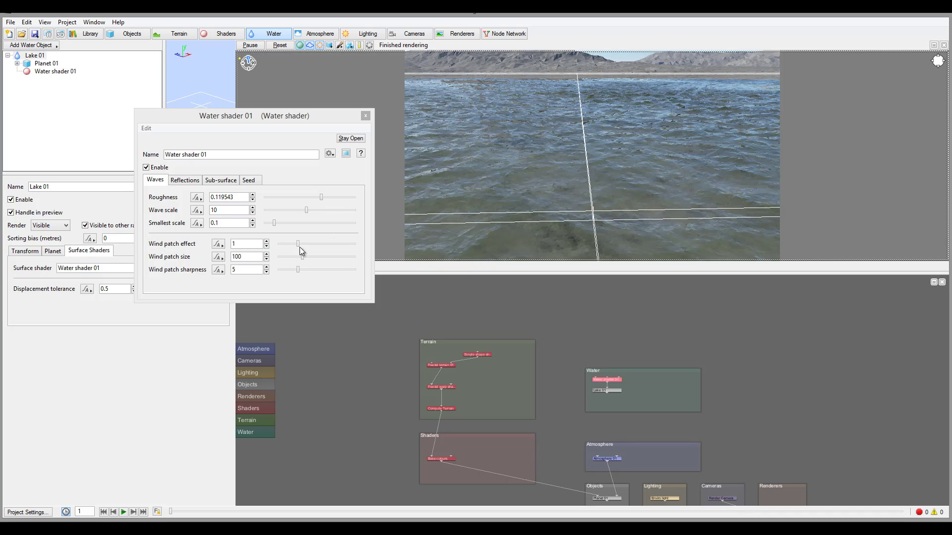
# Set Wind patch effect to about 2.875, Roughness to 0.0465117 and Wind patch sharpness to 9.5
pyautogui.moveTo(299, 244); pyautogui.dragTo(335, 249)
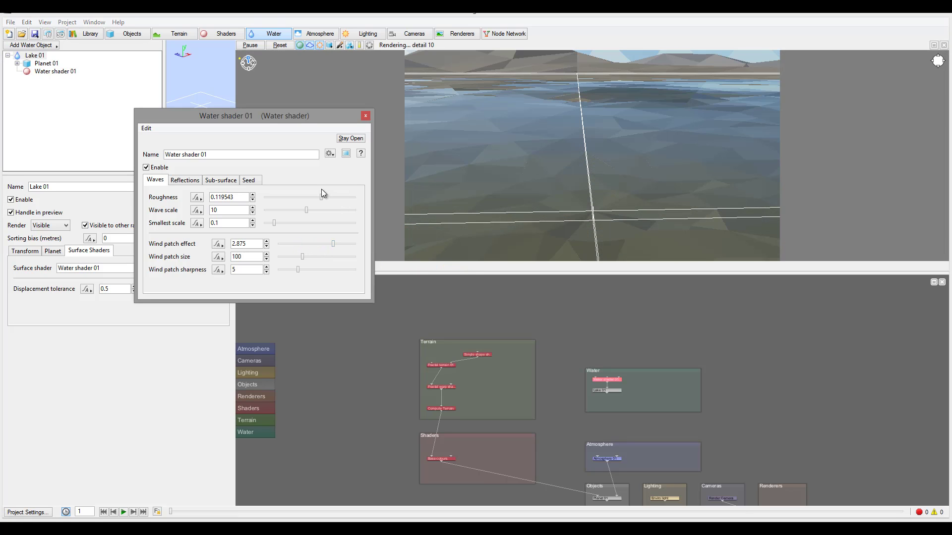
pyautogui.moveTo(320, 199); pyautogui.dragTo(299, 198)
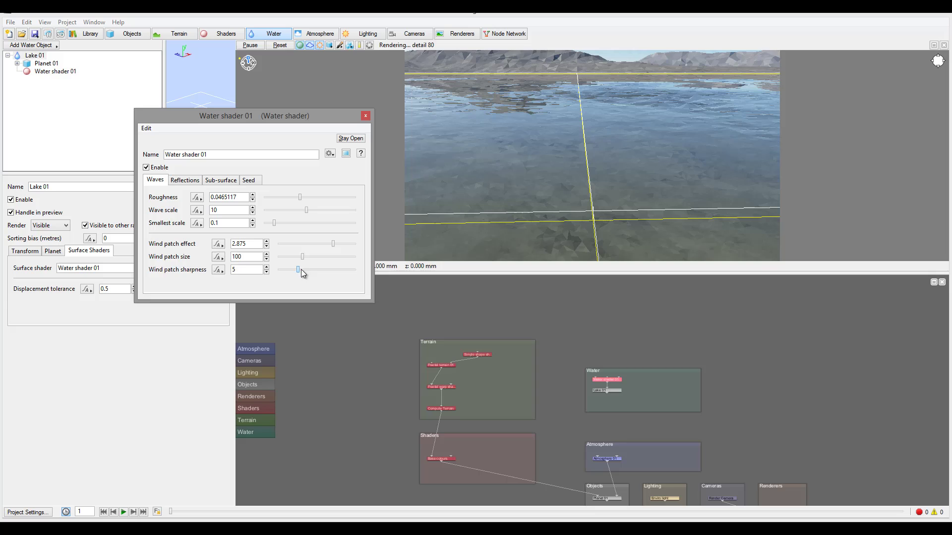
pyautogui.moveTo(302, 268); pyautogui.dragTo(326, 269)
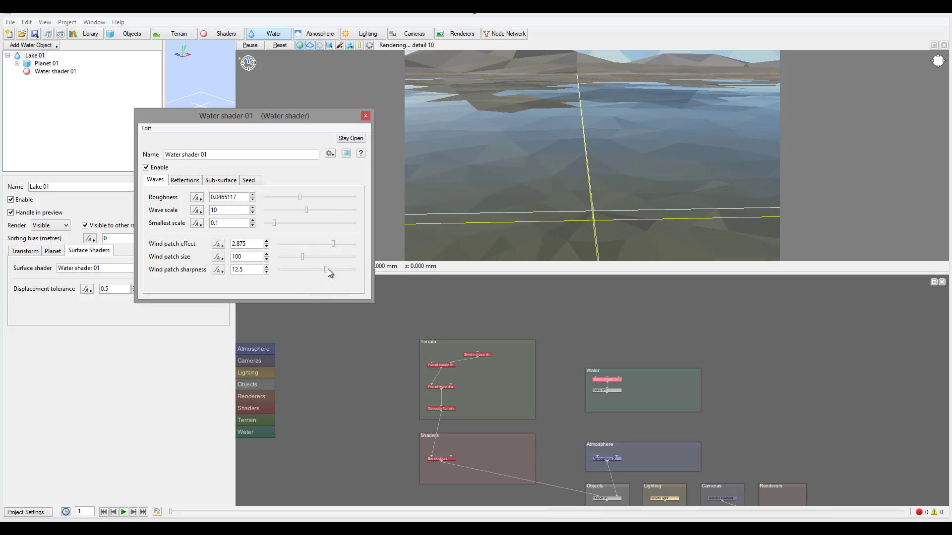
pyautogui.moveTo(327, 269); pyautogui.dragTo(288, 270)
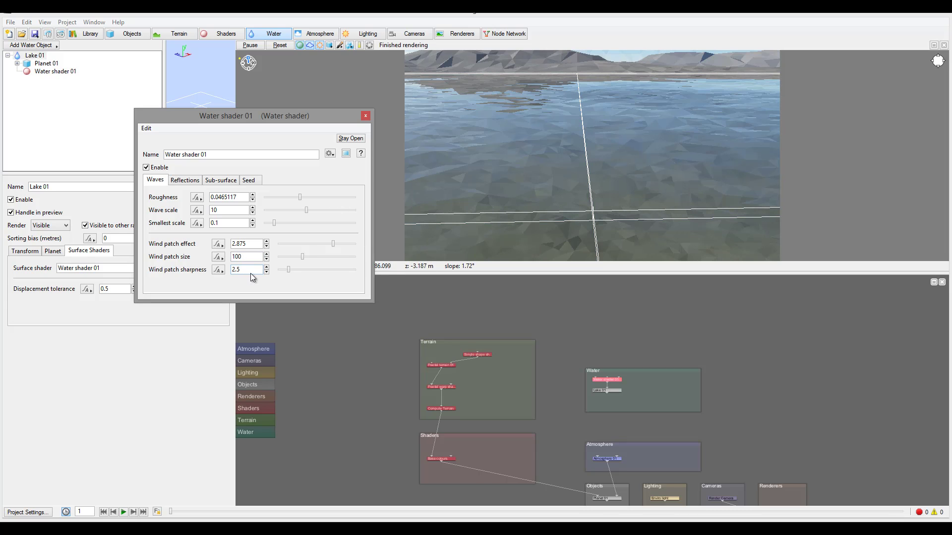
pyautogui.moveTo(288, 271)
pyautogui.mouseDown()
pyautogui.moveTo(326, 270)
pyautogui.moveTo(303, 270)
pyautogui.mouseUp()
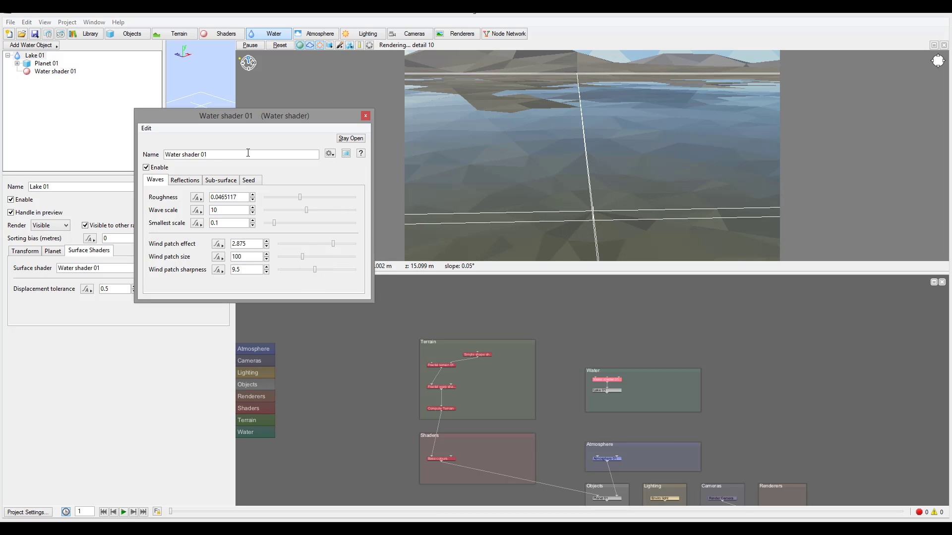
pyautogui.click(185, 180)
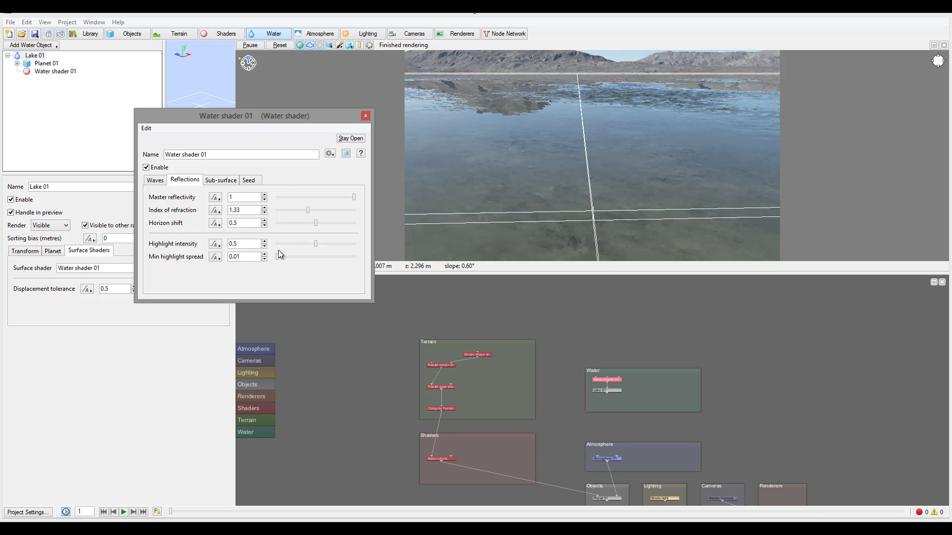
# Set reflection Horizon shift 0.1125, Highlight intensity 0.78125 and Min highlight spread 0.012475
pyautogui.moveTo(319, 243); pyautogui.dragTo(349, 243)
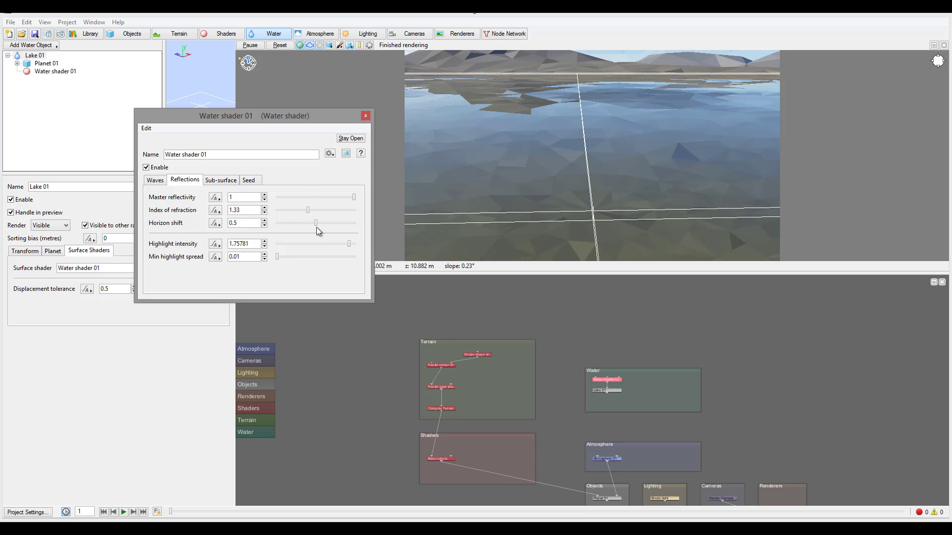
pyautogui.moveTo(316, 223); pyautogui.dragTo(286, 223)
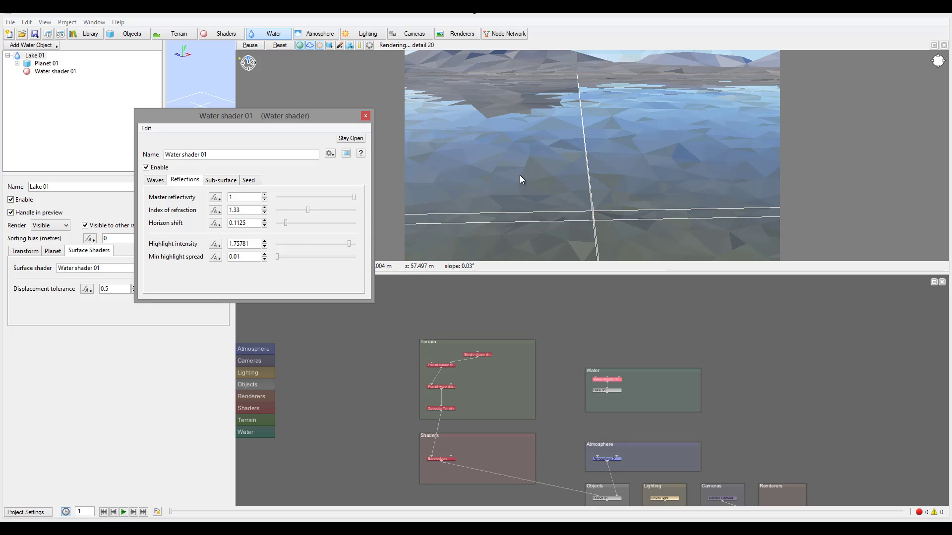
pyautogui.click(294, 257)
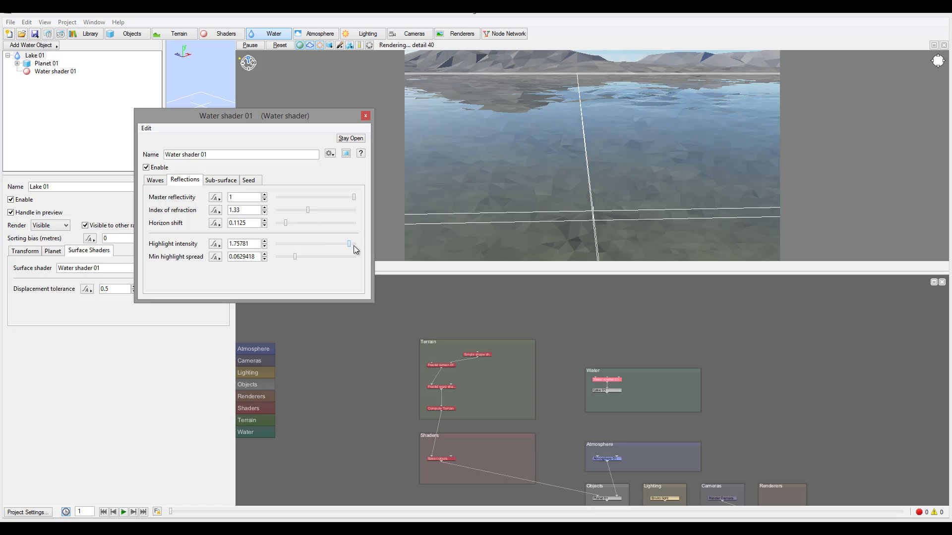
pyautogui.moveTo(348, 244); pyautogui.dragTo(281, 257)
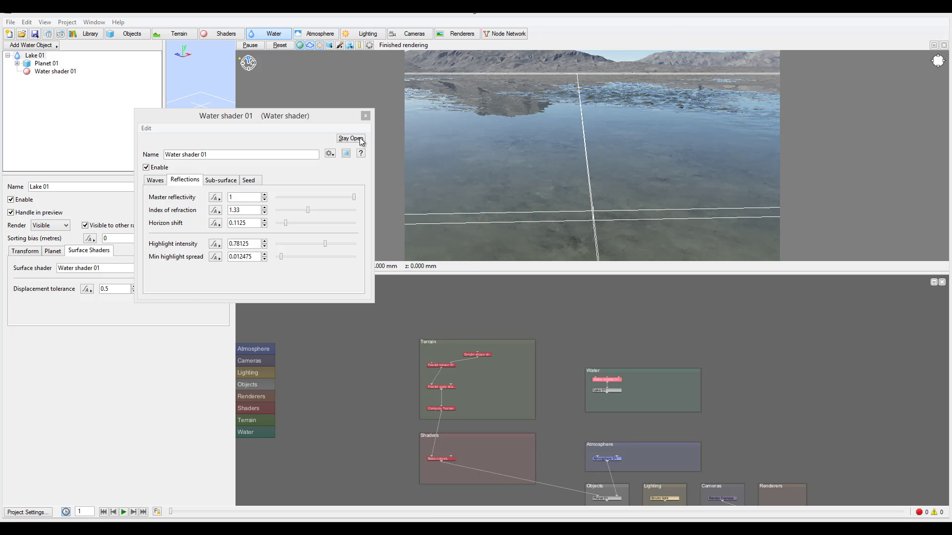
# Set the sub-surface Transparency to 0.65 and Decay distance to 0.324951
pyautogui.click(221, 180)
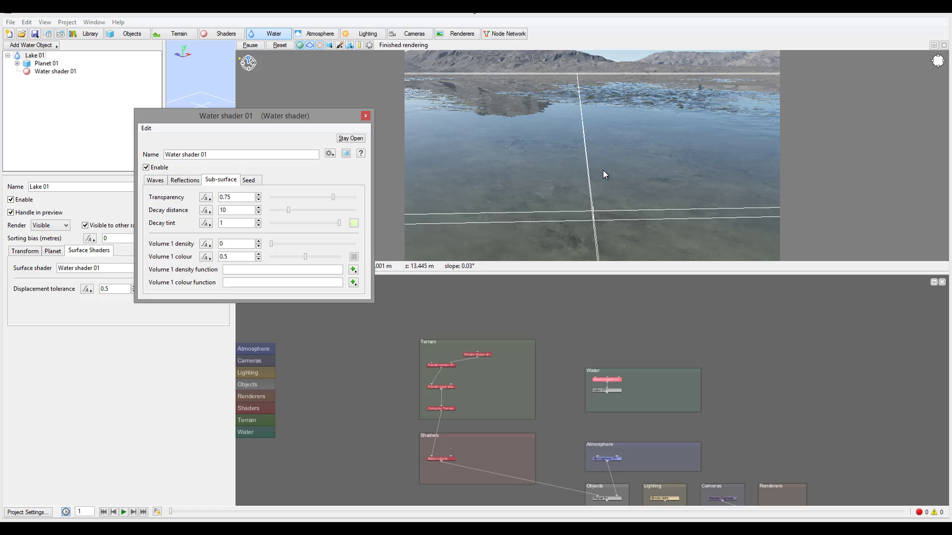
pyautogui.moveTo(334, 197); pyautogui.dragTo(292, 198)
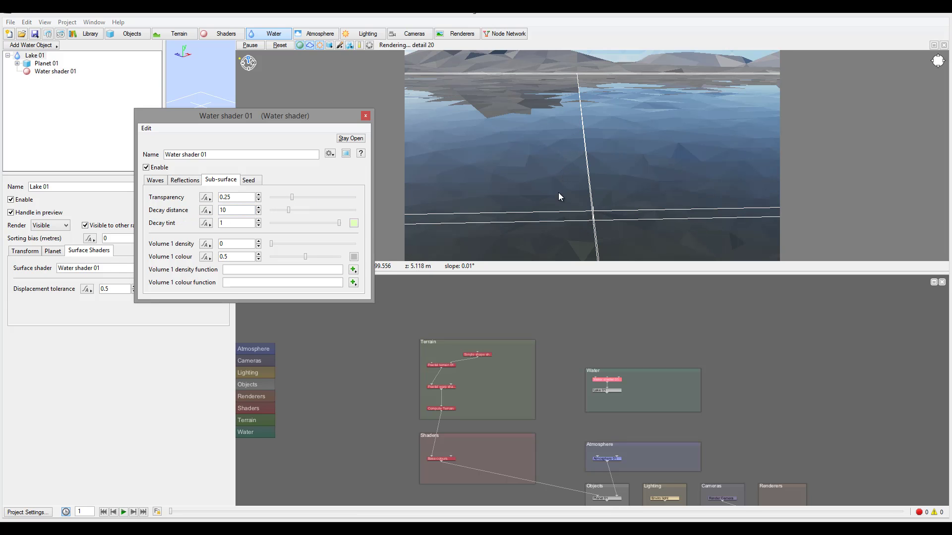
pyautogui.moveTo(292, 198); pyautogui.dragTo(326, 197)
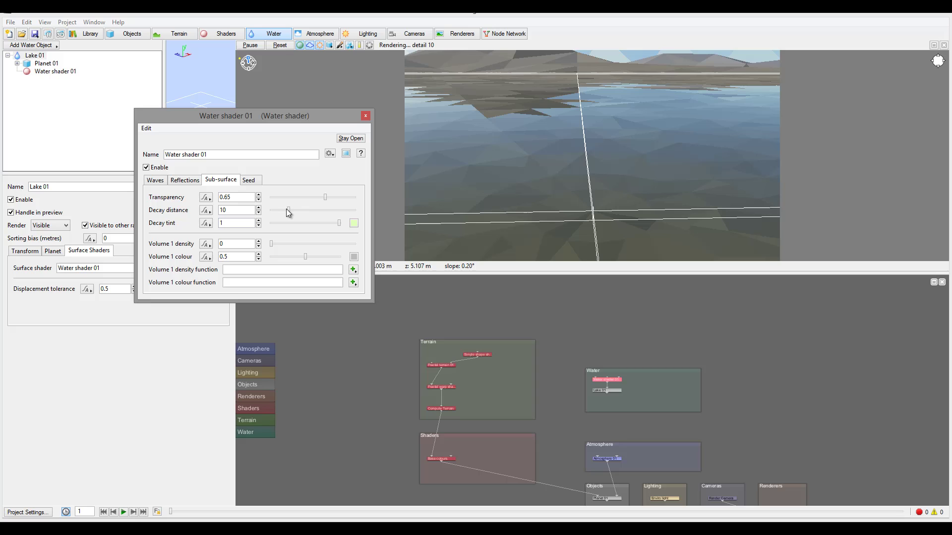
pyautogui.moveTo(289, 208); pyautogui.dragTo(276, 209)
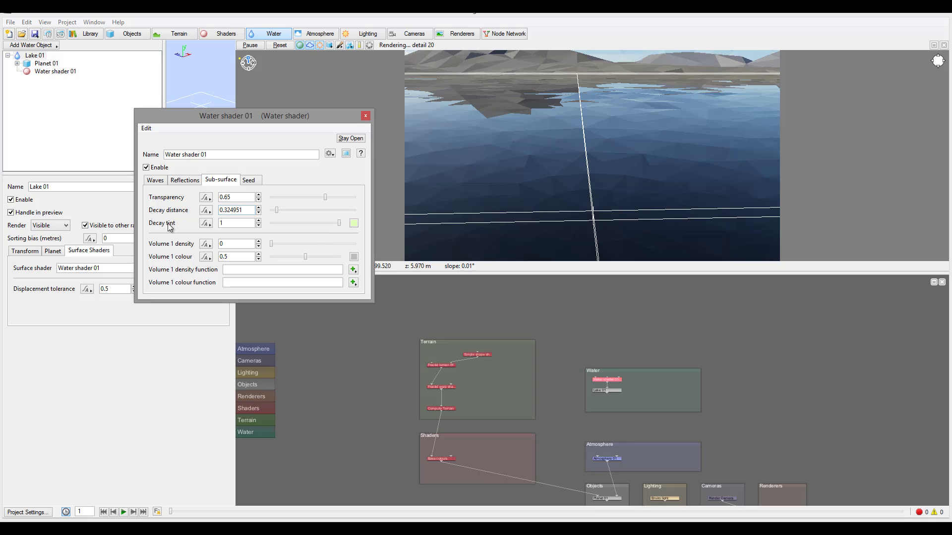
# Apply a yellow decay tint at 0.9, with Transparency 0.73125 and Decay distance 7.27319
pyautogui.click(354, 224)
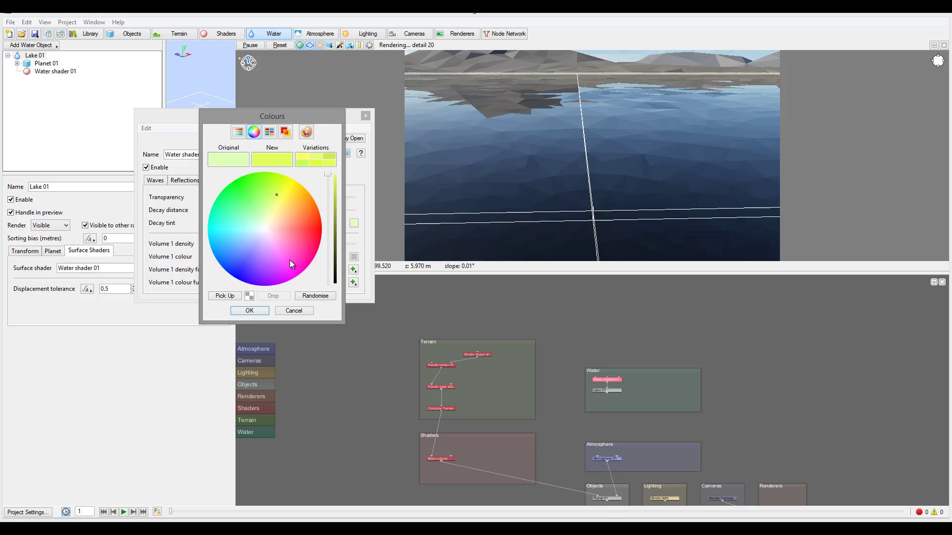
pyautogui.click(250, 311)
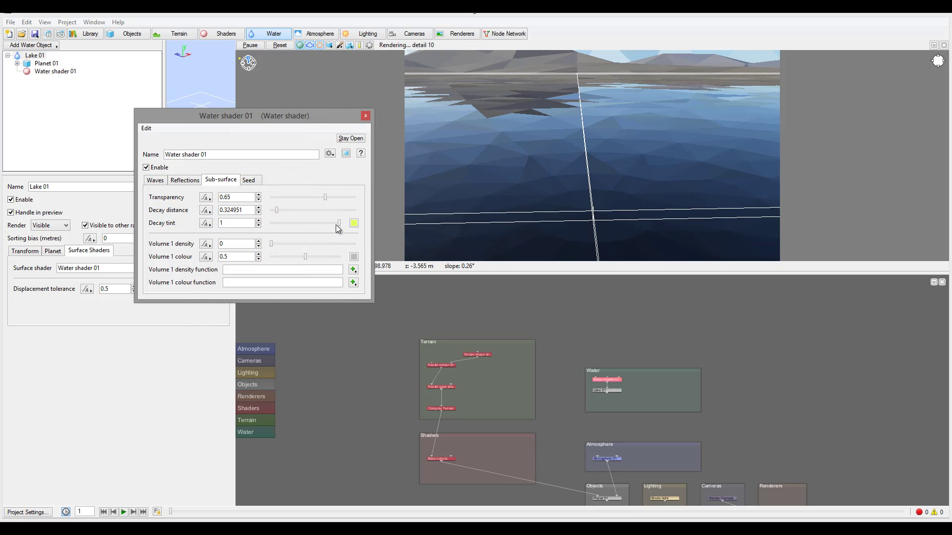
pyautogui.moveTo(339, 223); pyautogui.dragTo(332, 223)
pyautogui.moveTo(277, 210); pyautogui.dragTo(332, 197)
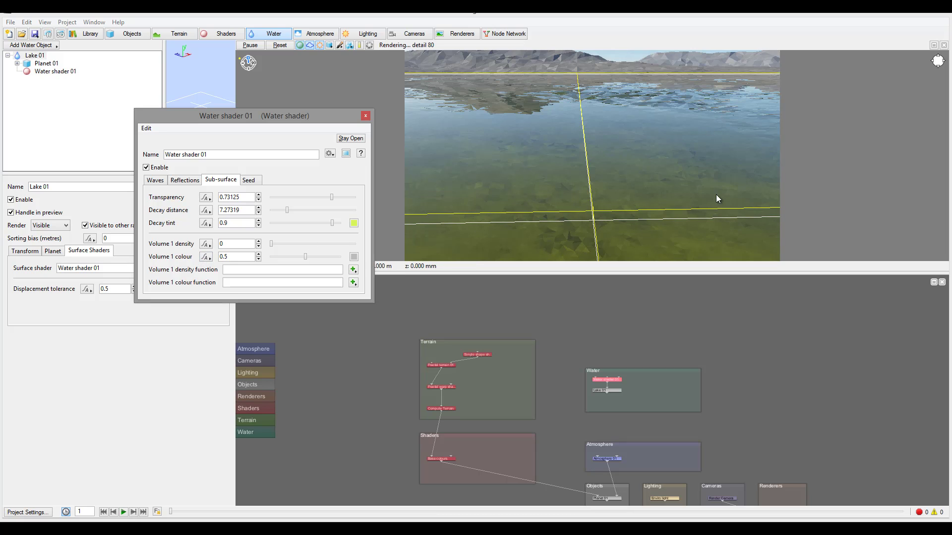
pyautogui.click(474, 210)
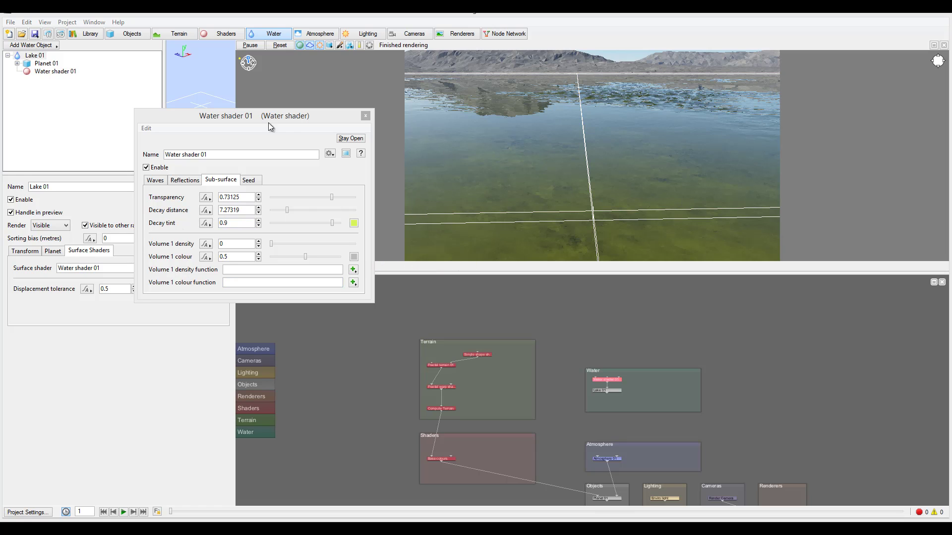
# Randomize the water shader's seed until it reads 5511, then close the Water shader window
pyautogui.click(249, 180)
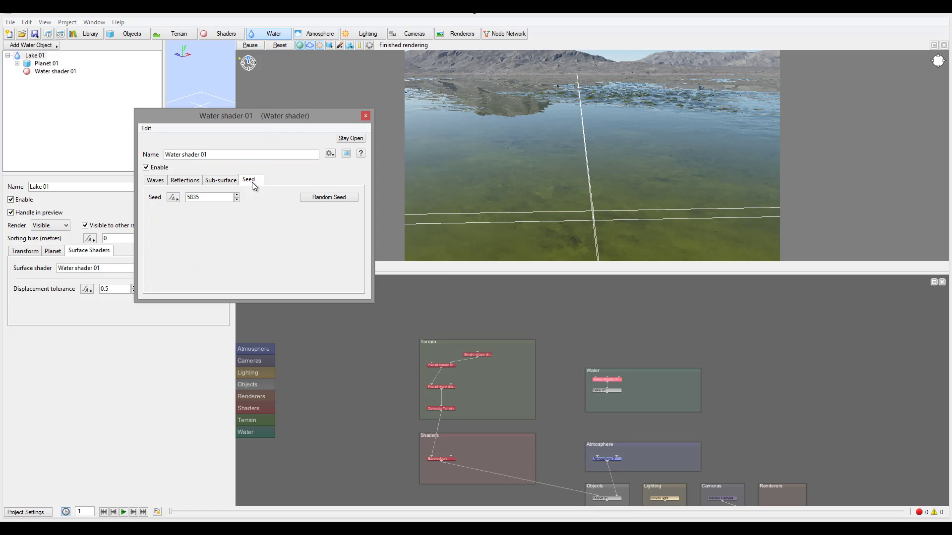
pyautogui.click(334, 201)
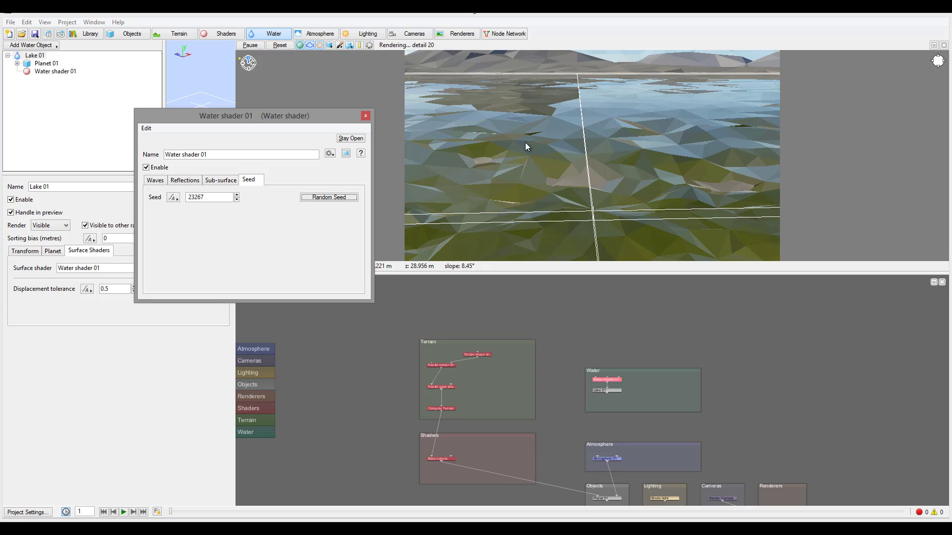
pyautogui.click(341, 200)
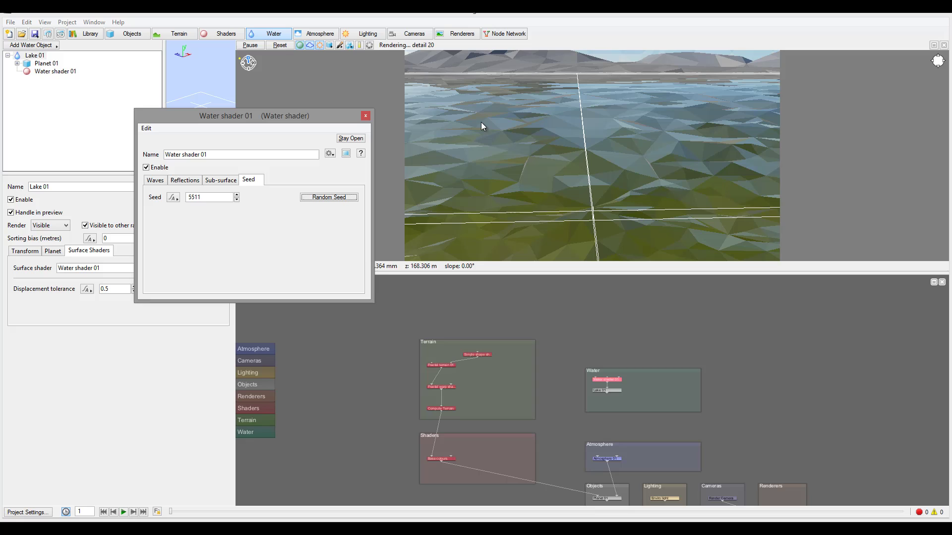
pyautogui.doubleClick(211, 198)
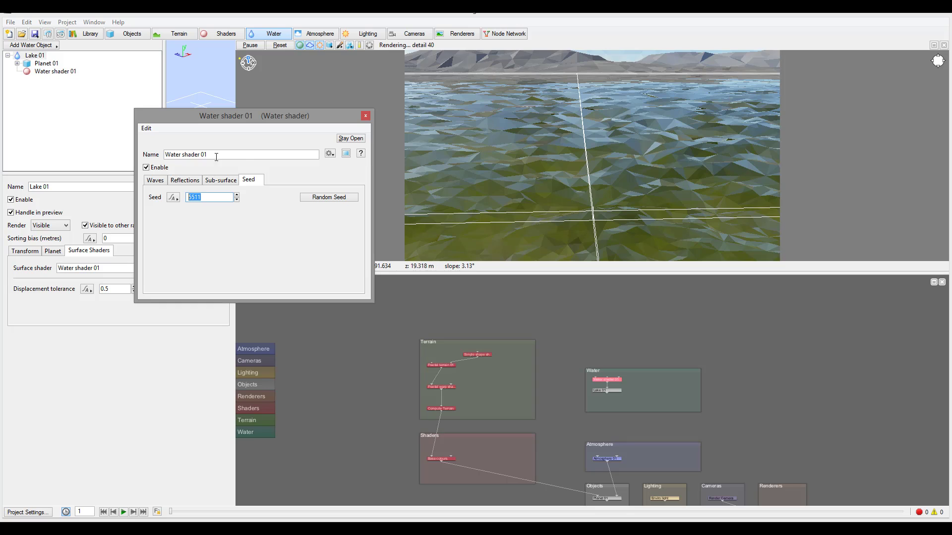
pyautogui.click(366, 115)
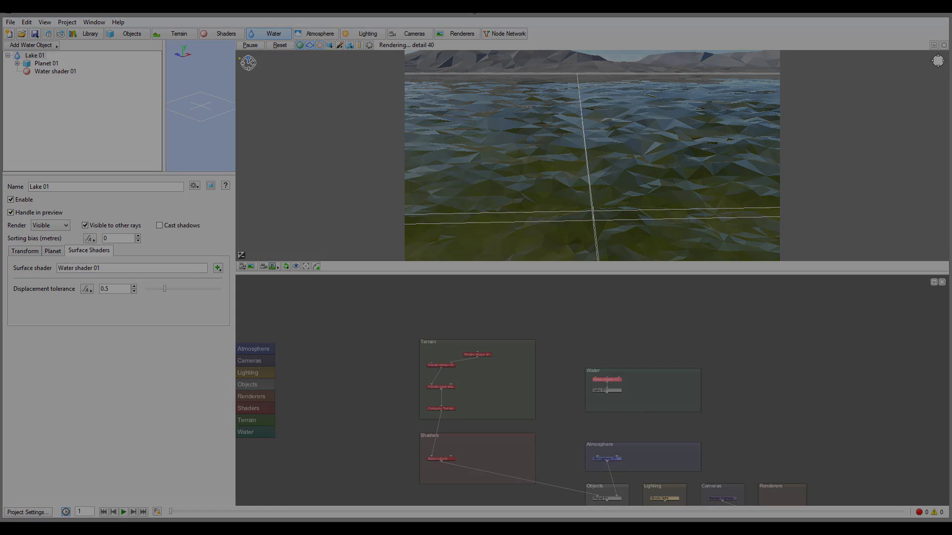